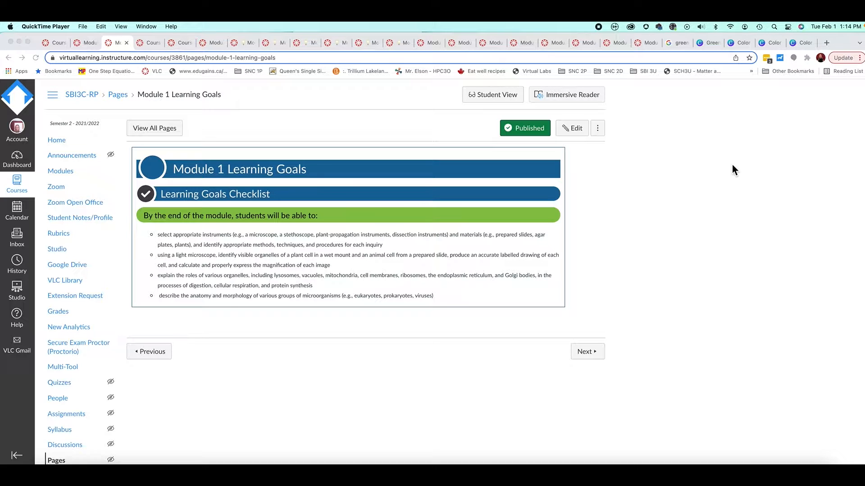
# Step: Look over Canva's page about the color green and the web search for a green hex code colour palette
pyautogui.click(709, 43)
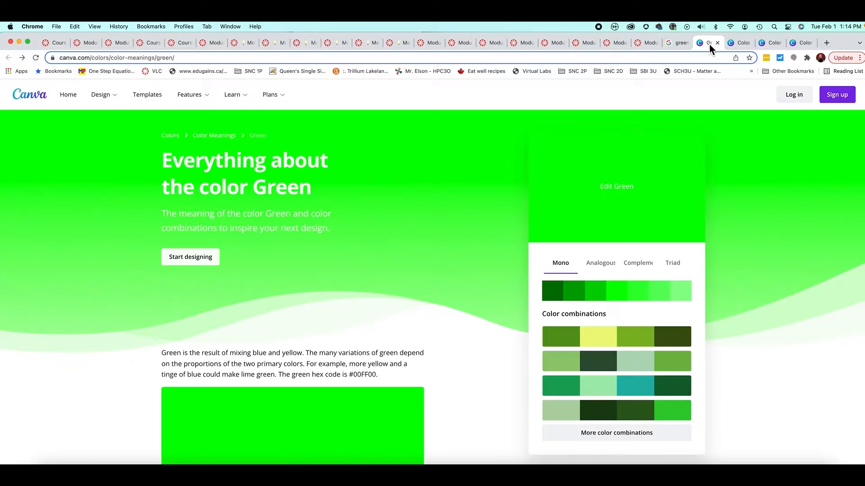
pyautogui.click(676, 42)
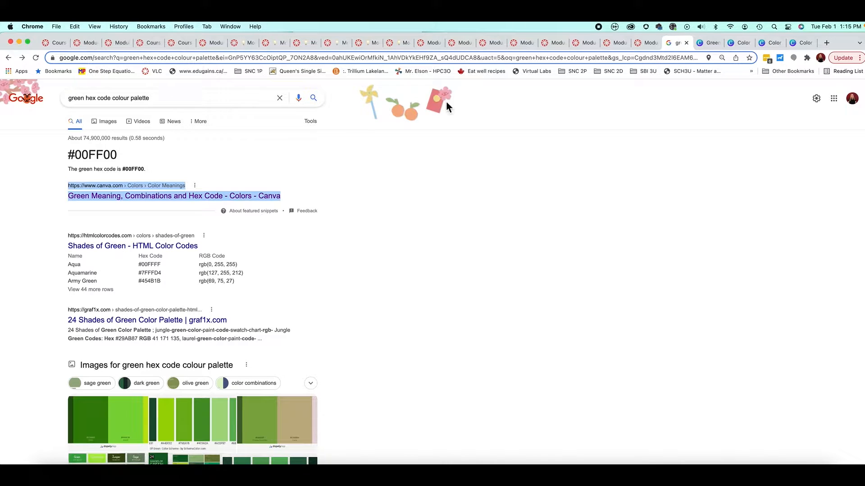
pyautogui.click(709, 44)
pyautogui.scroll(-1, 769, 223)
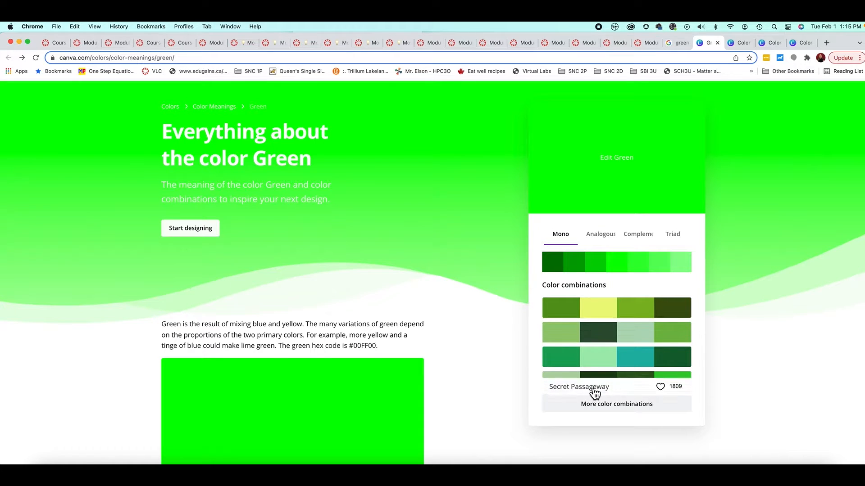
# Step: Browse Canva's further green color combinations and view the hex codes of the Northern Lights palette
pyautogui.click(637, 405)
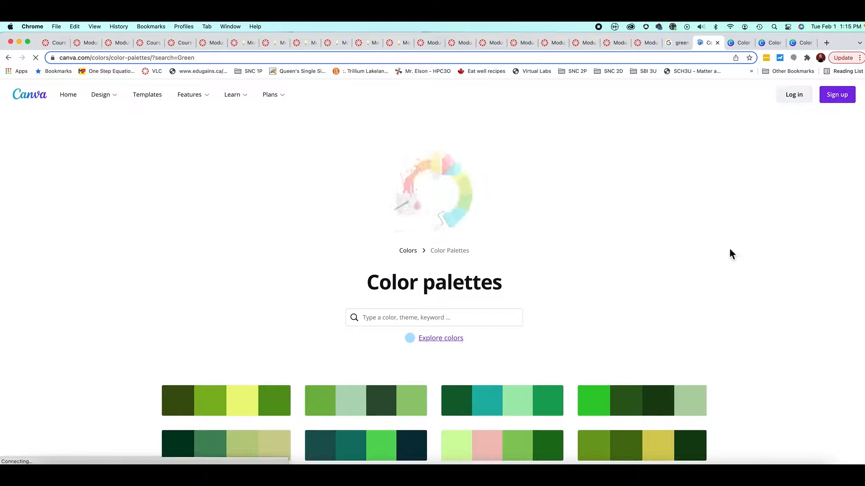
pyautogui.scroll(-5, 760, 203)
pyautogui.scroll(-4, 759, 197)
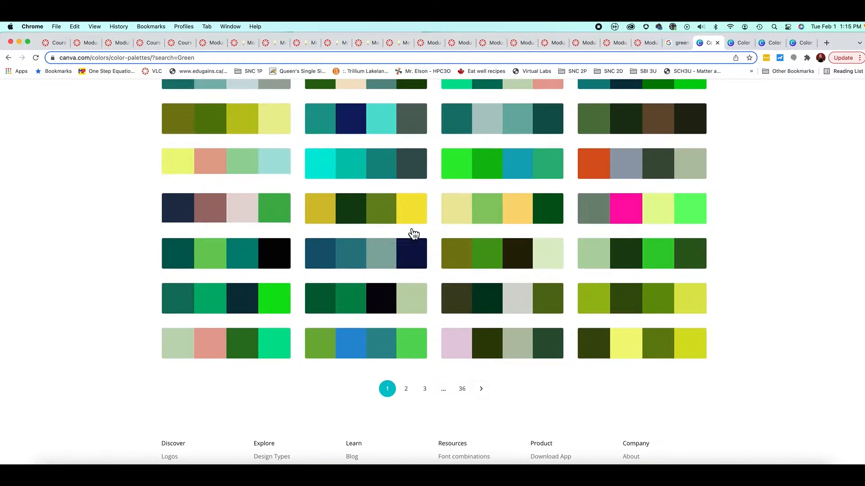
pyautogui.scroll(10, 824, 165)
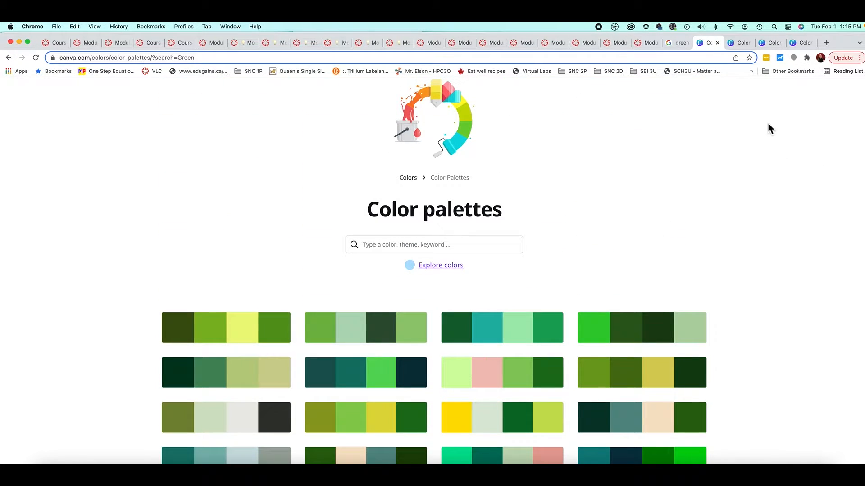
pyautogui.click(739, 43)
pyautogui.click(766, 42)
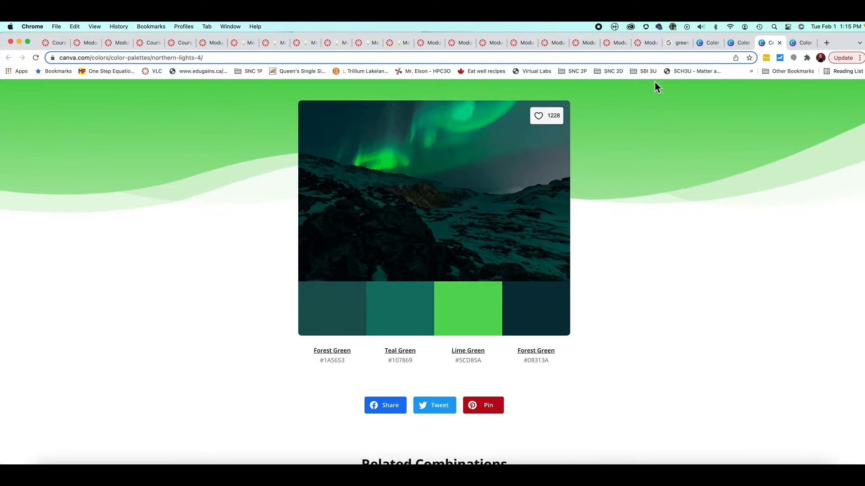
# Step: Edit the Module 14 Minds On page and show the advanced color settings for its heading banner in Design Tools
pyautogui.click(645, 42)
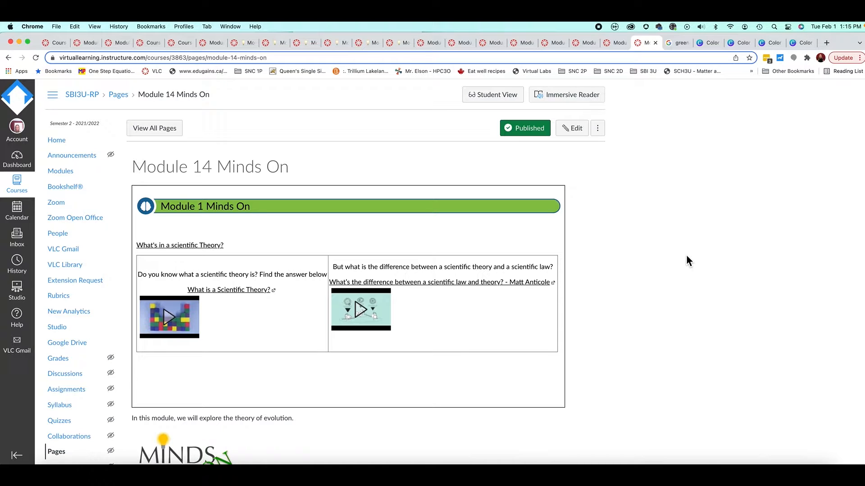
pyautogui.click(573, 128)
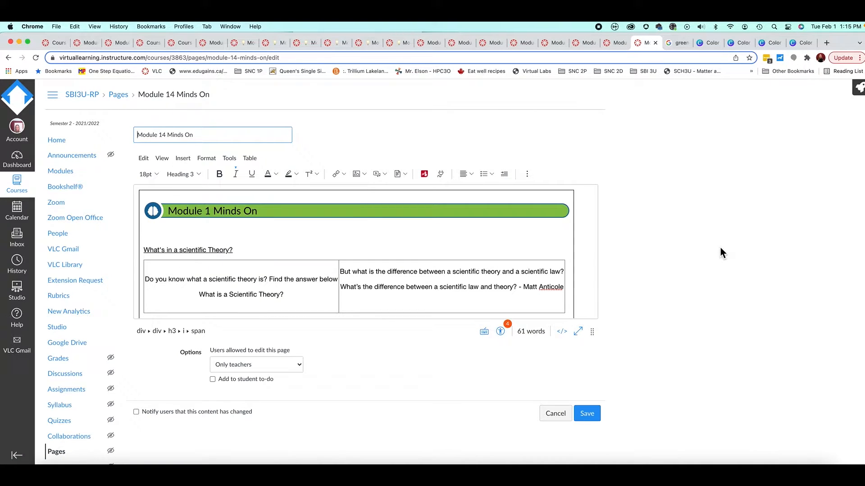
pyautogui.click(834, 92)
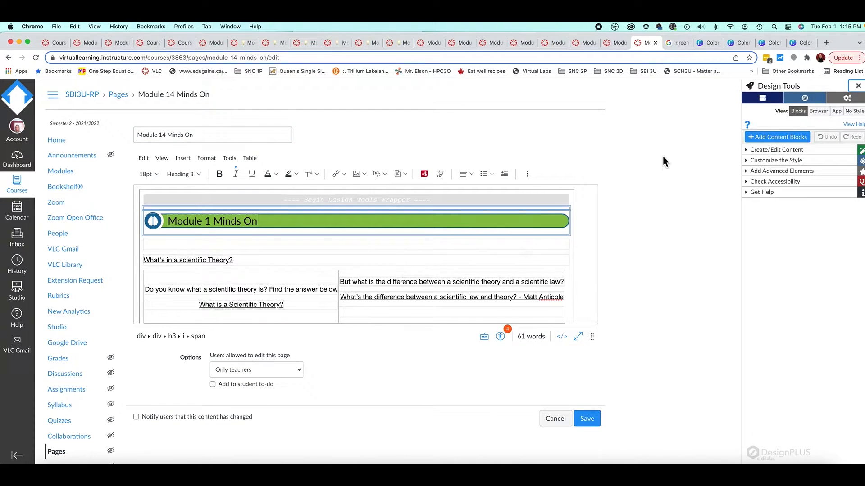
pyautogui.click(453, 223)
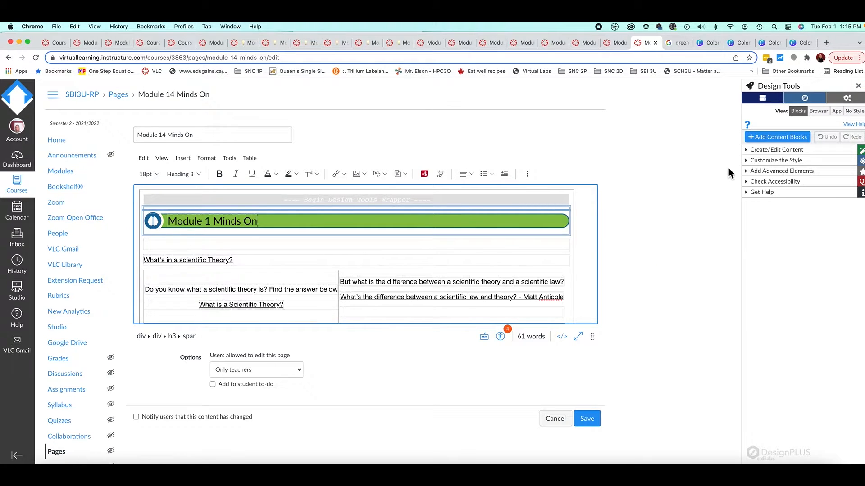
pyautogui.click(751, 163)
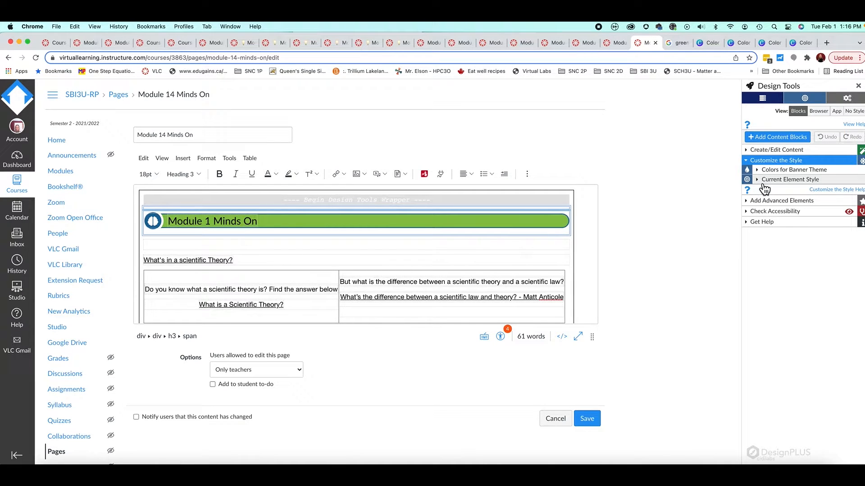
pyautogui.click(764, 182)
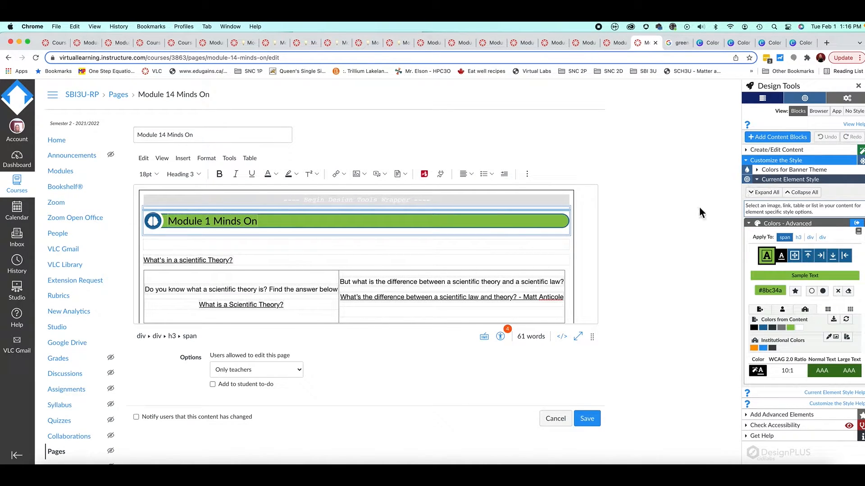
# Step: Set the background color of the heading text's span to #156a9d
pyautogui.click(307, 222)
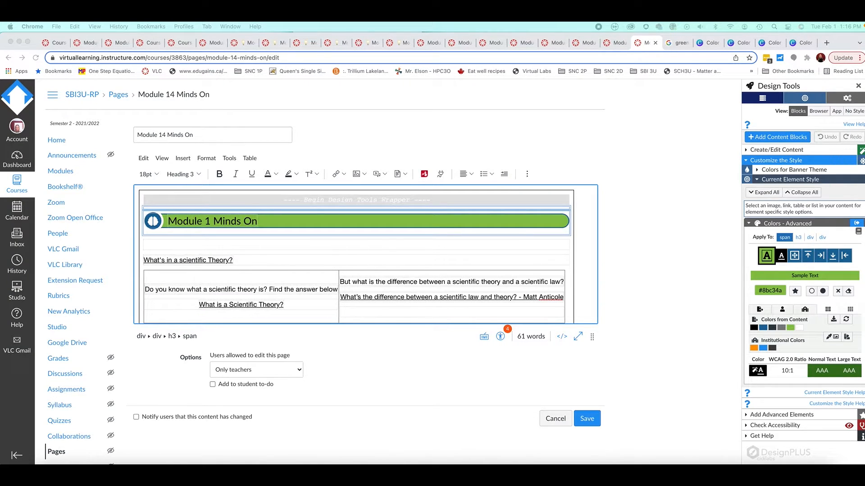
pyautogui.click(771, 291)
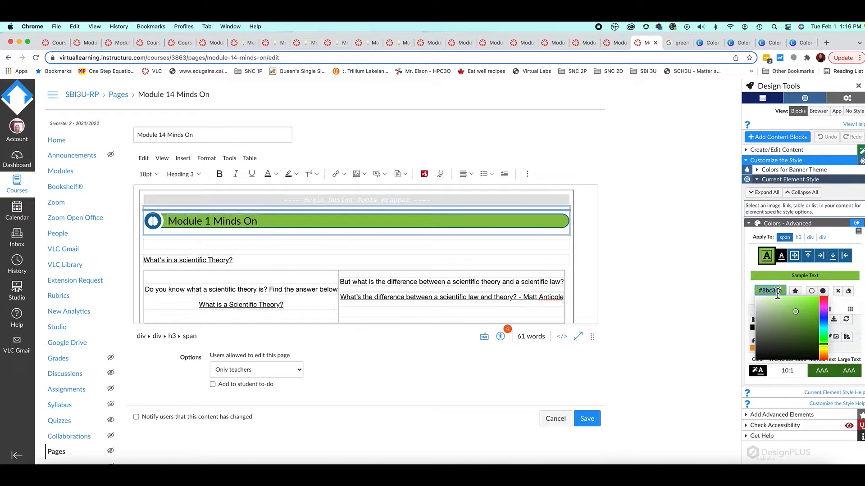
pyautogui.press('super+a')
pyautogui.press('BackSpace')
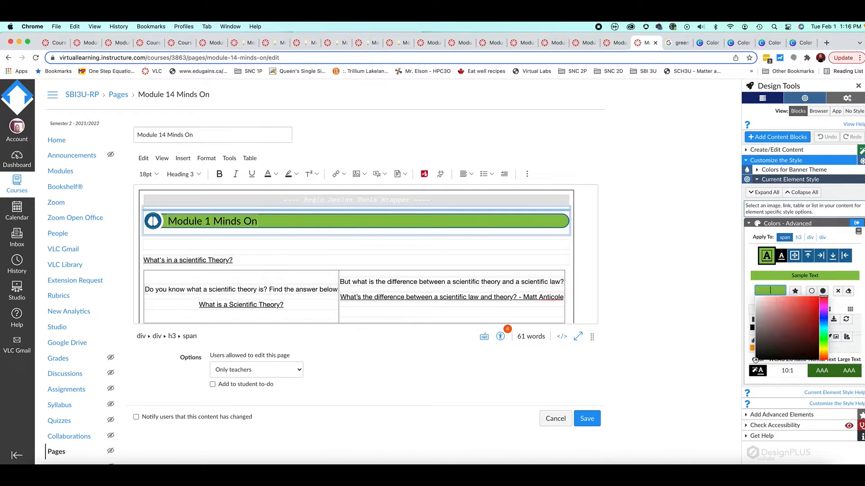
pyautogui.write('#156a9d')
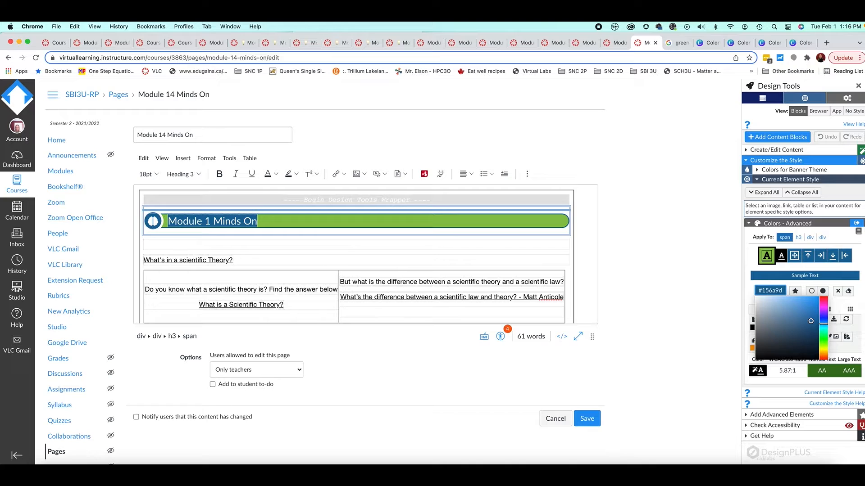
pyautogui.click(675, 253)
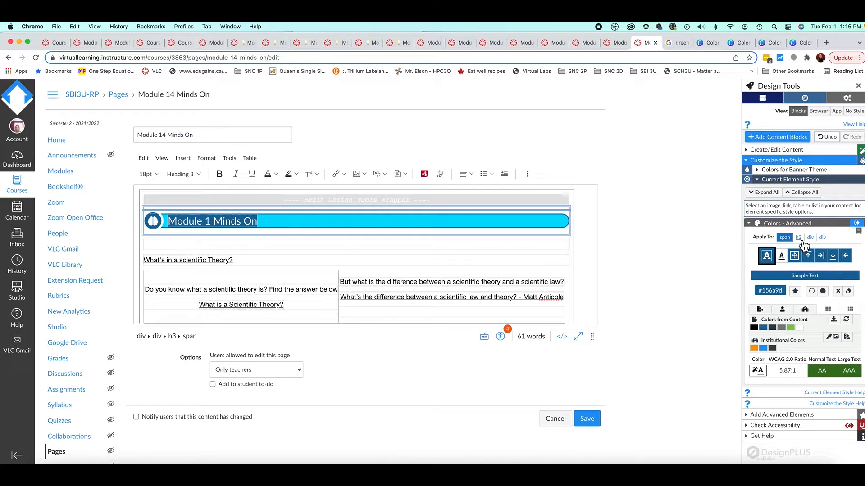
# Step: Apply the background color #156a9d to the whole h3 heading bar
pyautogui.click(802, 242)
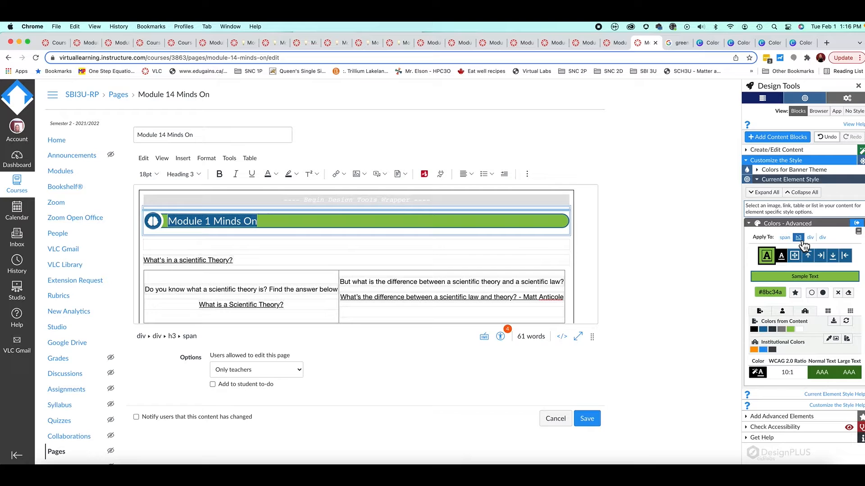
pyautogui.click(768, 293)
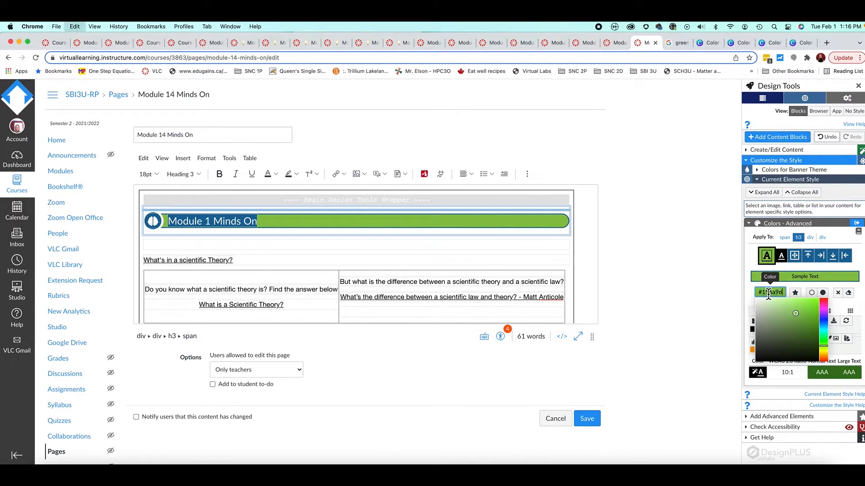
pyautogui.write('#156a9d')
pyautogui.click(675, 242)
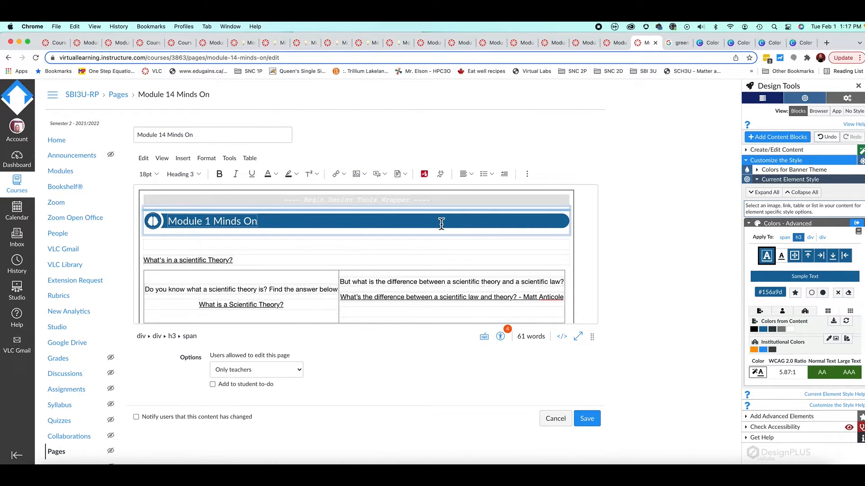
# Step: Set the background color of the heading's brain icon to #8bc34a
pyautogui.click(159, 221)
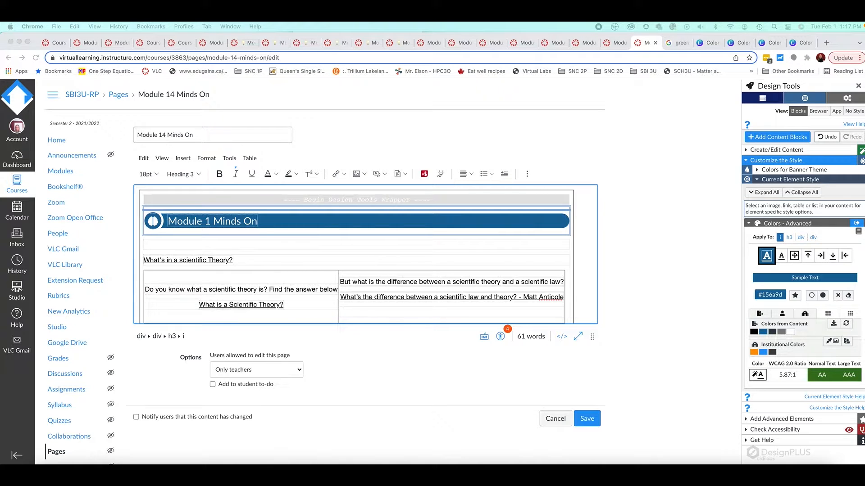
pyautogui.click(770, 297)
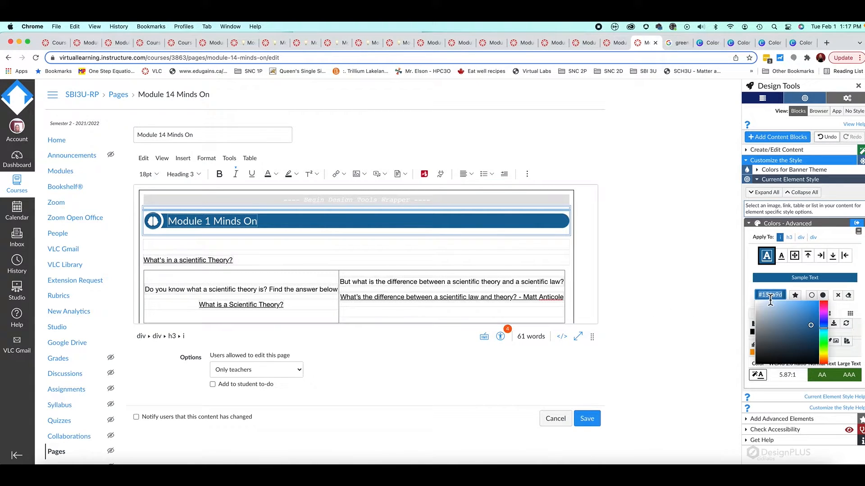
pyautogui.write('#8bc34a')
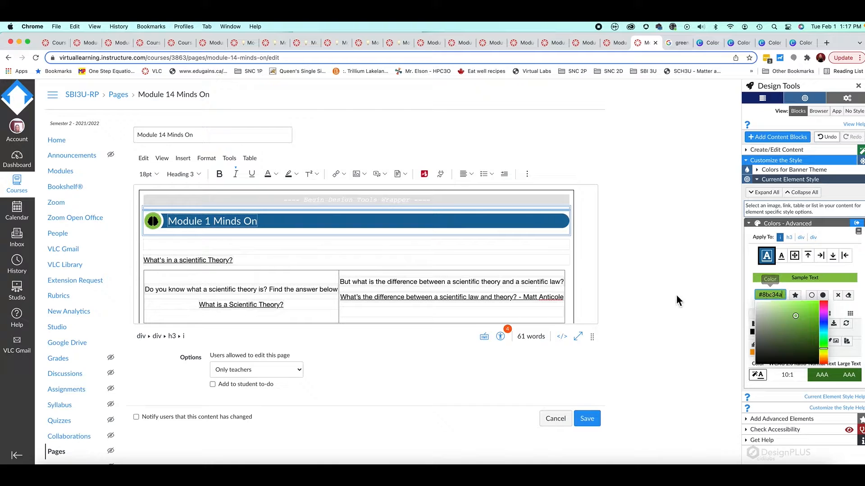
pyautogui.click(676, 296)
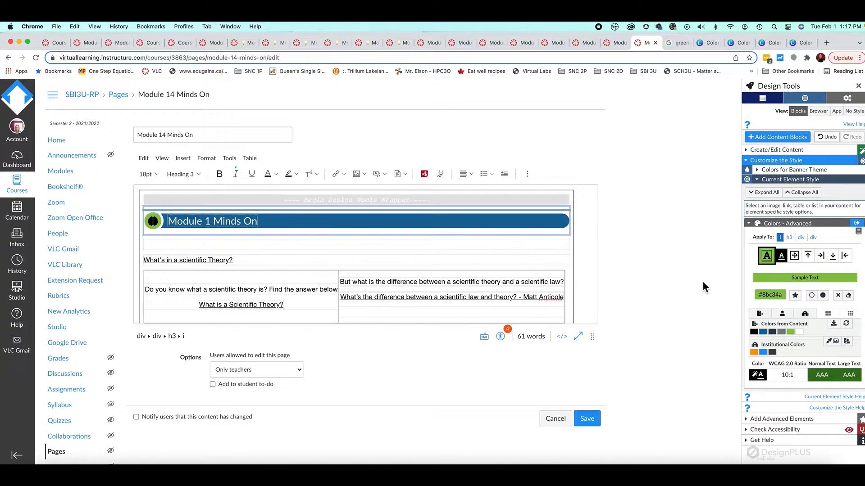
# Step: Correct the banner heading to "Module 14 Minds On" and save the page
pyautogui.scroll(-1, 692, 232)
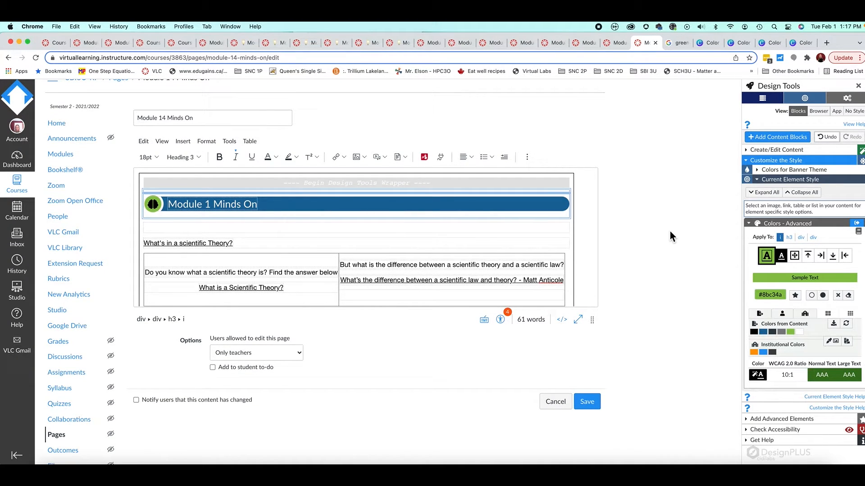
pyautogui.click(210, 205)
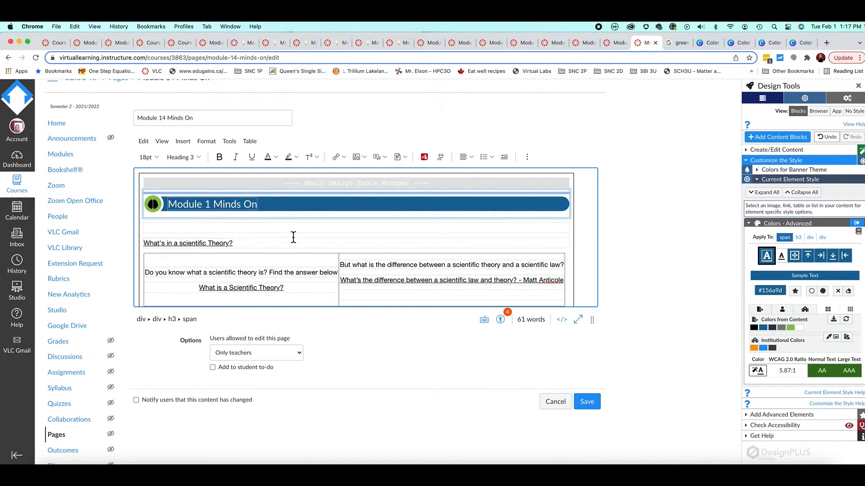
pyautogui.write('4')
pyautogui.click(590, 404)
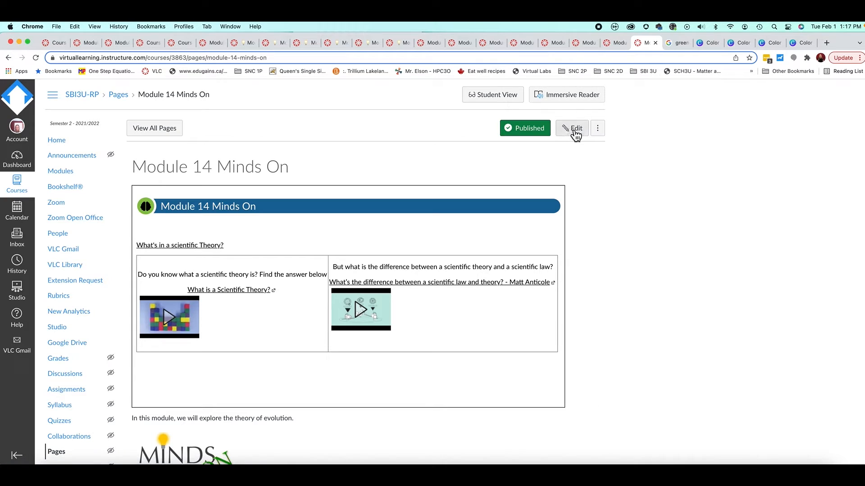
# Step: Reopen the Module 14 Minds On page for editing, show its HTML source and select all of the code
pyautogui.click(575, 130)
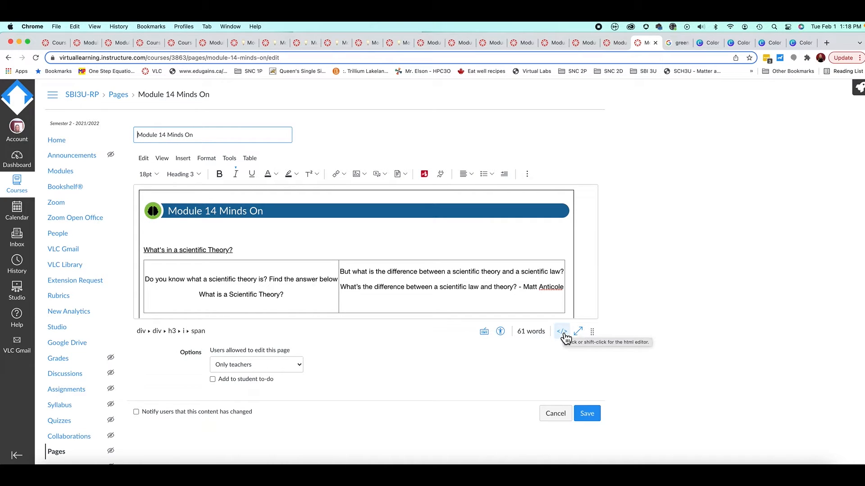
pyautogui.click(562, 333)
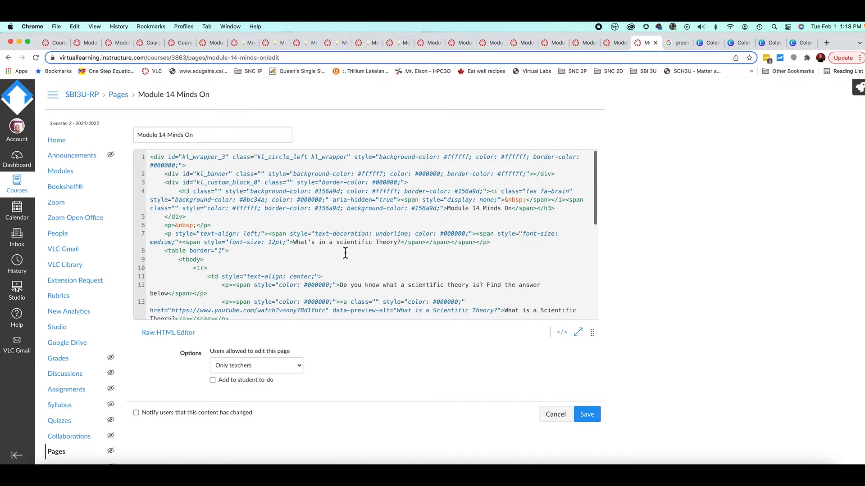
pyautogui.click(150, 158)
pyautogui.moveTo(150, 159); pyautogui.dragTo(298, 328)
pyautogui.scroll(-3, 291, 298)
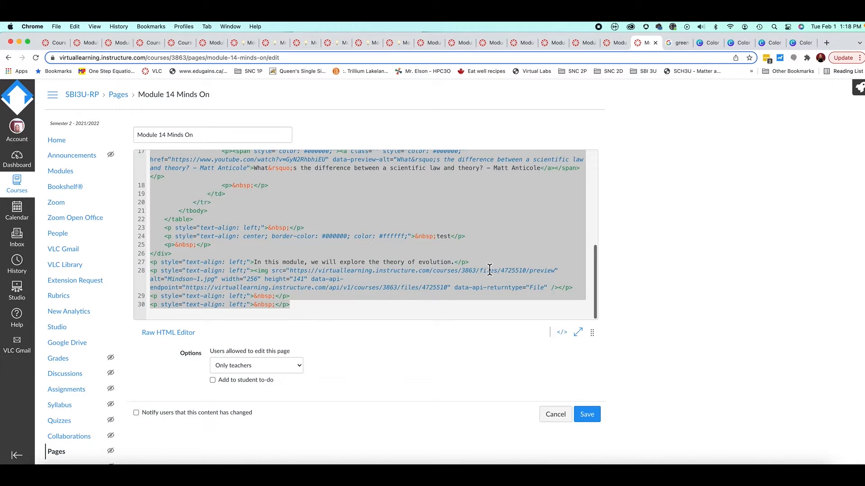
# Step: Go to the Module 13 Minds On page being edited and switch it from HTML source to the rich content view
pyautogui.click(614, 43)
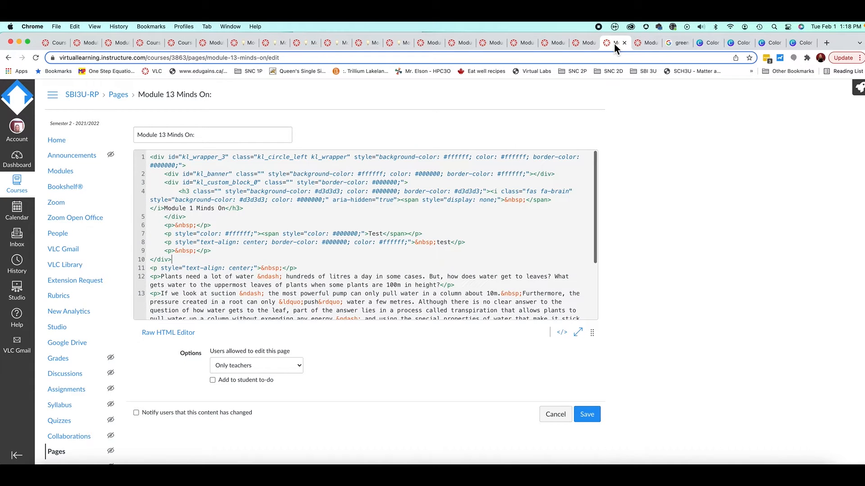
pyautogui.click(583, 44)
pyautogui.click(551, 43)
pyautogui.click(582, 43)
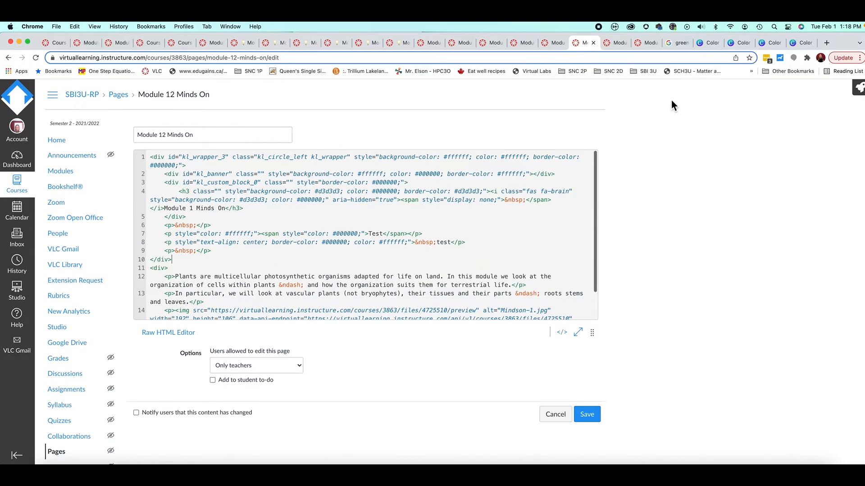
pyautogui.click(615, 45)
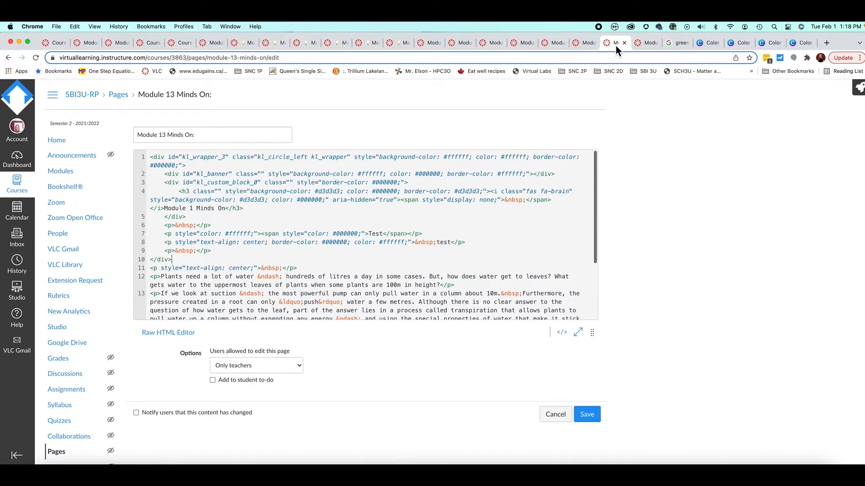
pyautogui.click(566, 337)
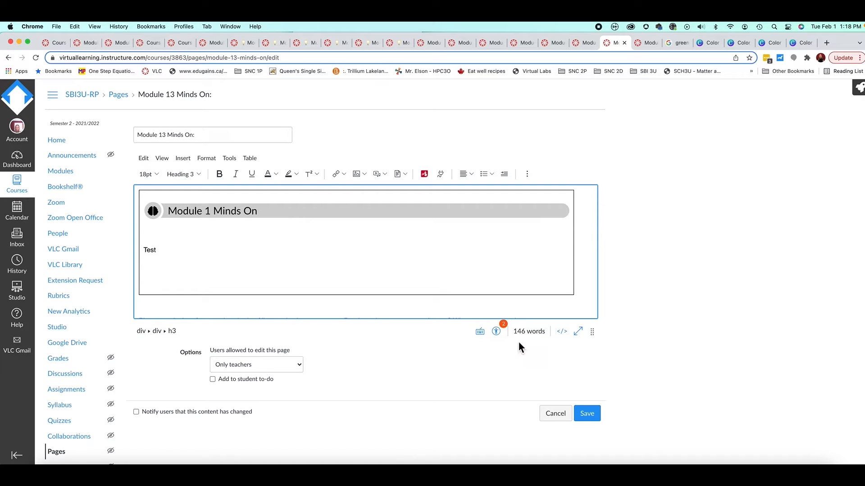
# Step: Replace the old Module 1 banner code in the Module 13 page's HTML source with the copied Module 14 code, and return to the rich content view
pyautogui.click(562, 334)
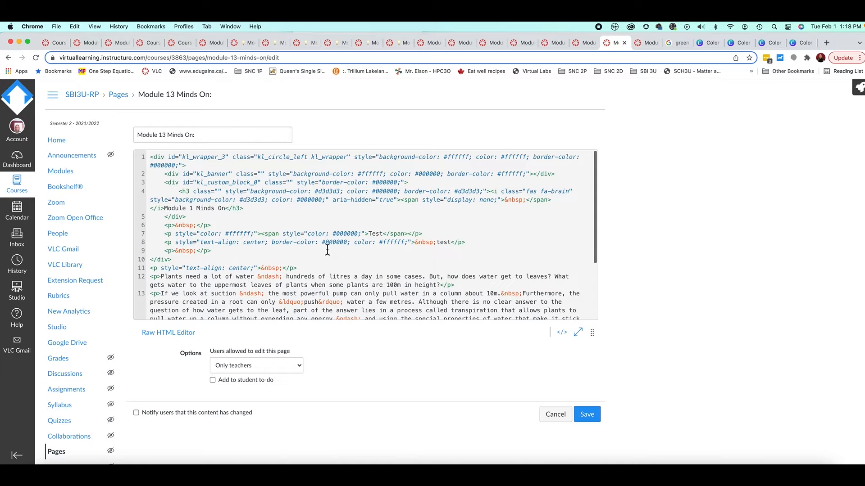
pyautogui.moveTo(231, 249); pyautogui.dragTo(129, 140)
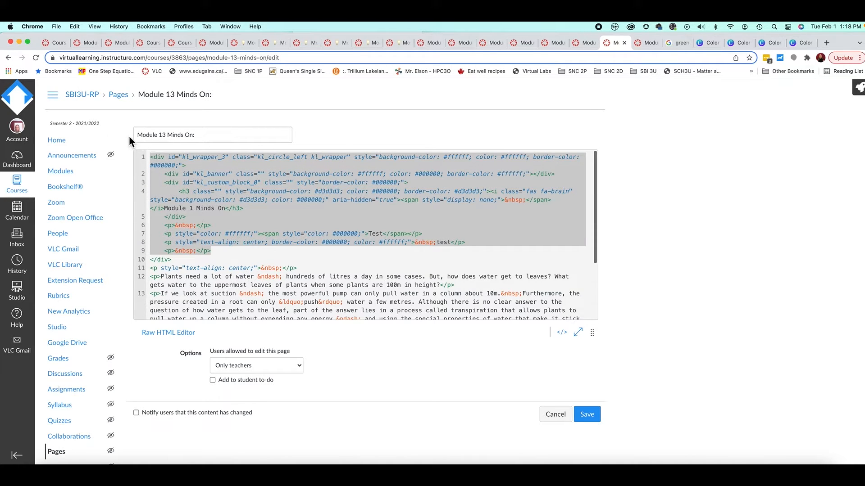
pyautogui.press('super+v')
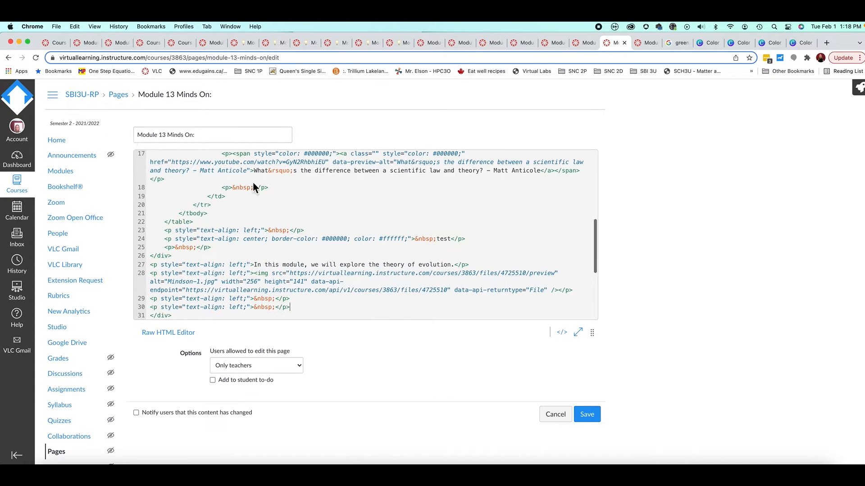
pyautogui.click(564, 337)
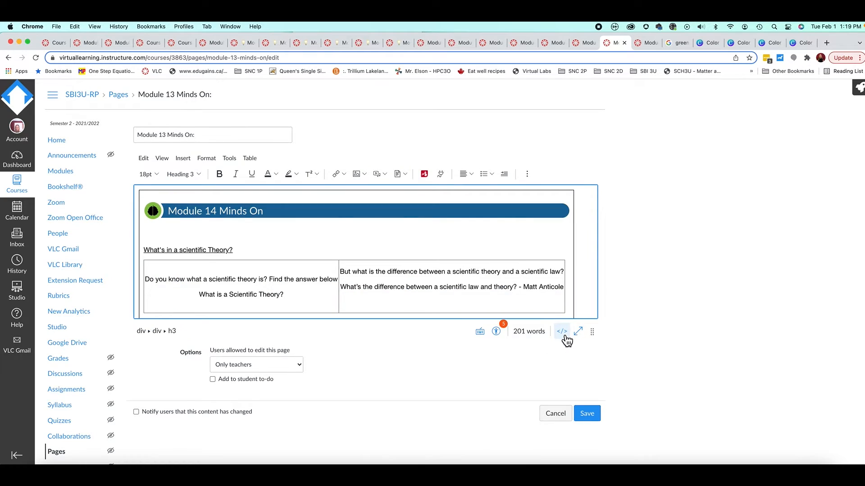
# Step: Change the banner heading on the Module 13 page to "Module 13 Minds On"
pyautogui.scroll(-2, 406, 244)
pyautogui.scroll(3, 405, 244)
pyautogui.click(218, 211)
pyautogui.press('BackSpace')
pyautogui.write('3')
# Step: Delete the "What's in a scientific Theory?" line and the two-column table below the Module 13 banner heading
pyautogui.scroll(-3, 230, 243)
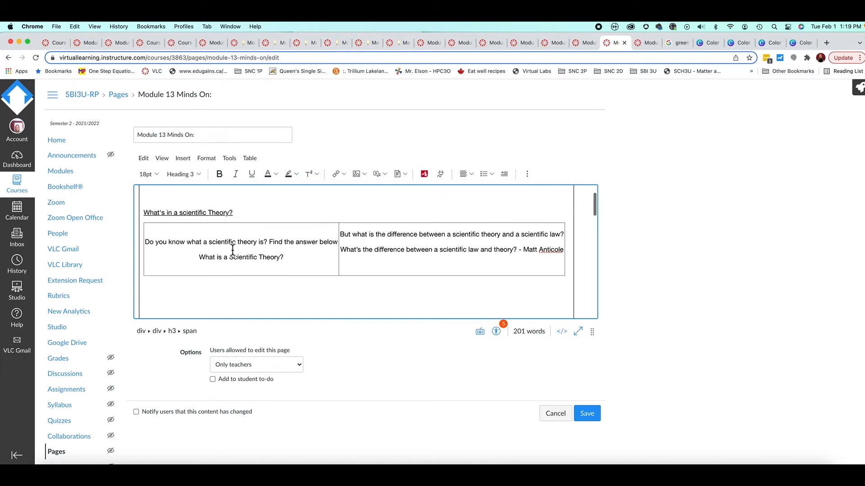
pyautogui.scroll(1, 199, 231)
pyautogui.moveTo(144, 205); pyautogui.dragTo(490, 293)
pyautogui.press('BackSpace')
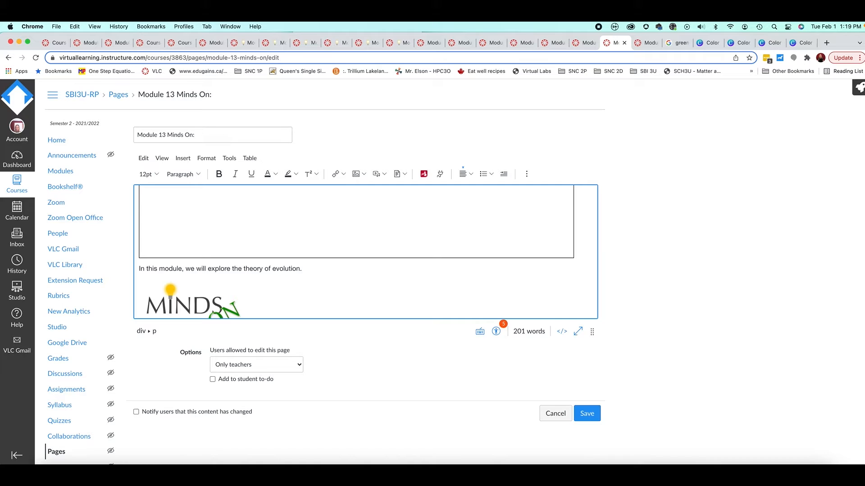
# Step: Move the sentence "In this module, we will explore the theory of evolution." into the bordered box beneath the Module 13 banner heading
pyautogui.scroll(-5, 487, 294)
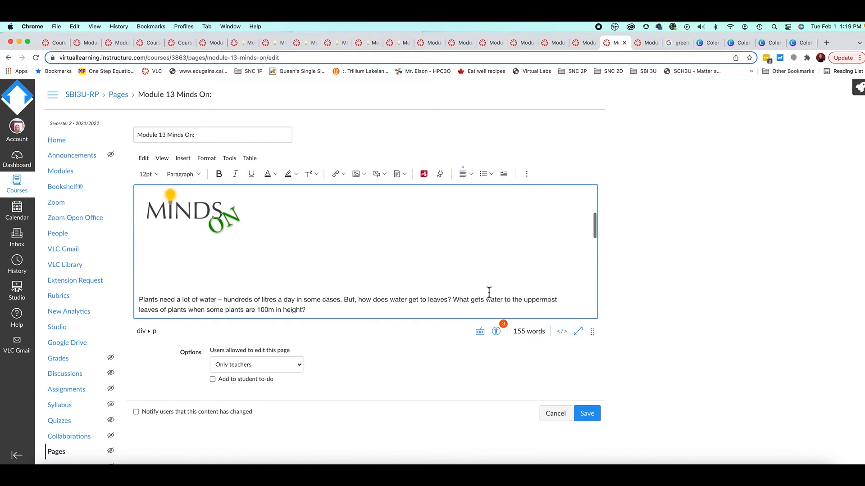
pyautogui.scroll(-5, 261, 203)
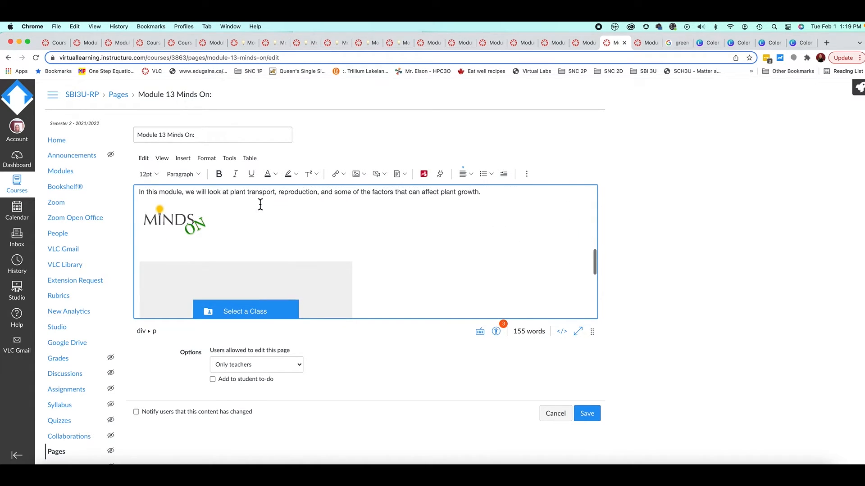
pyautogui.scroll(10, 260, 204)
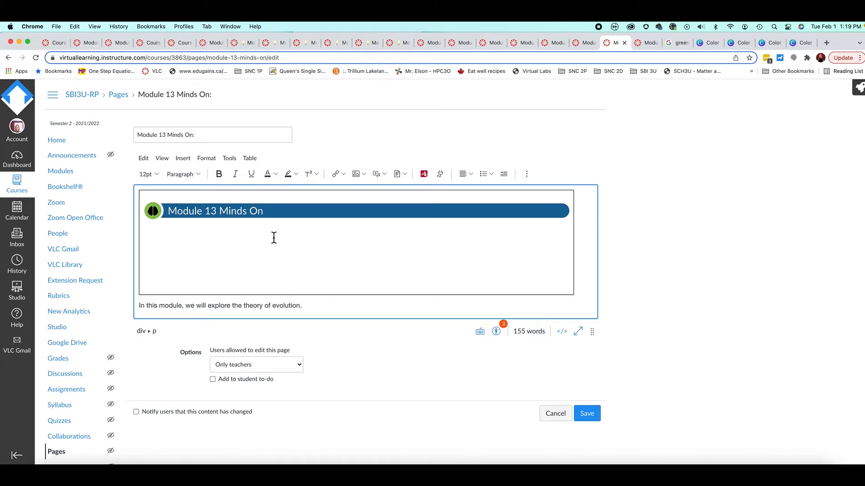
pyautogui.scroll(-1, 180, 241)
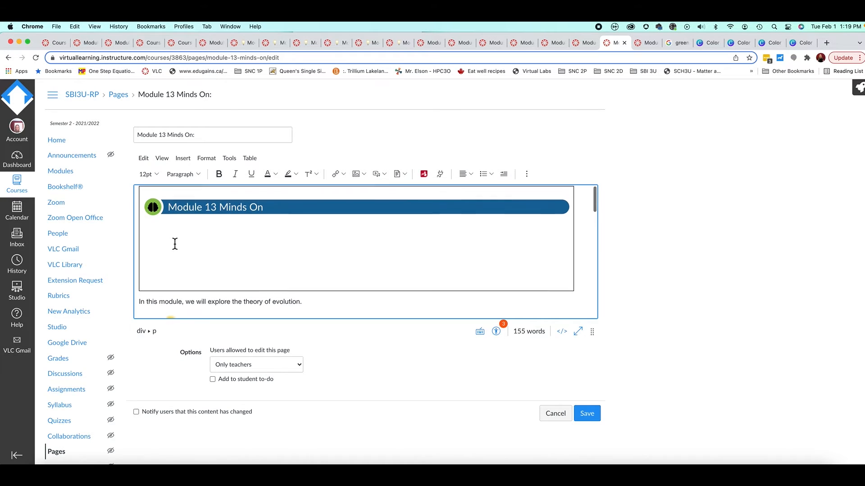
pyautogui.click(140, 303)
pyautogui.moveTo(140, 303); pyautogui.dragTo(313, 309)
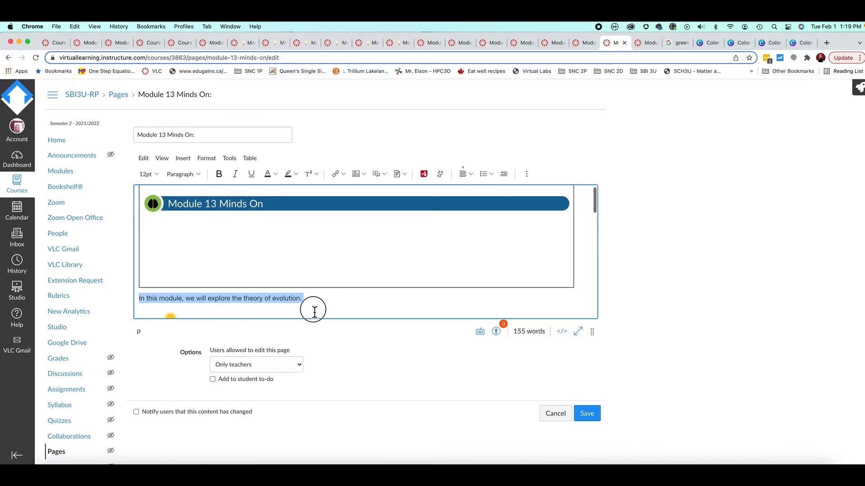
pyautogui.press('super+x')
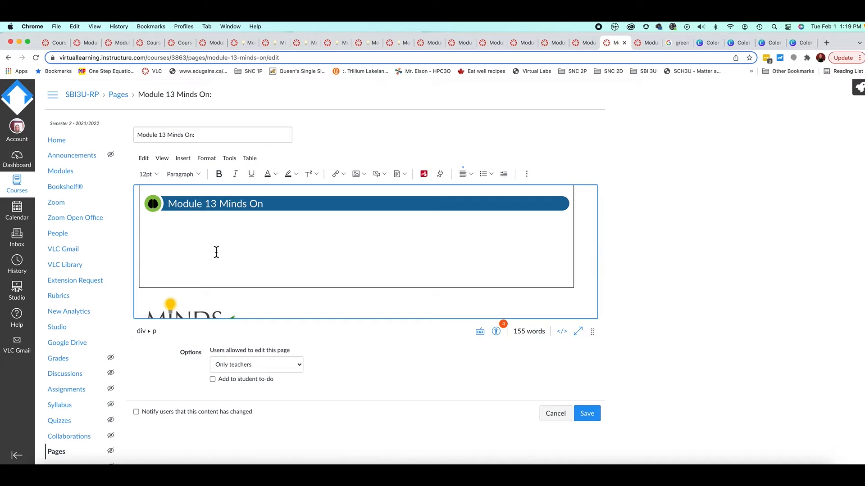
# Step: Select all of the Module 13 page content and set its text color to black
pyautogui.press('super+a')
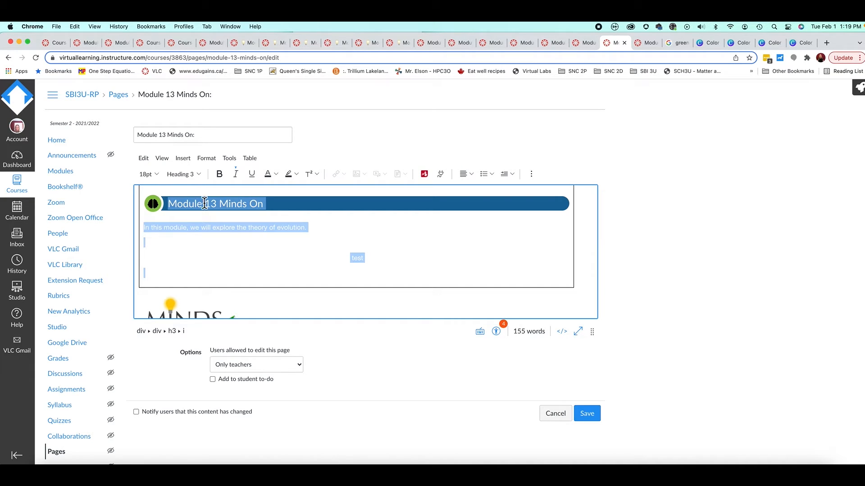
pyautogui.click(268, 176)
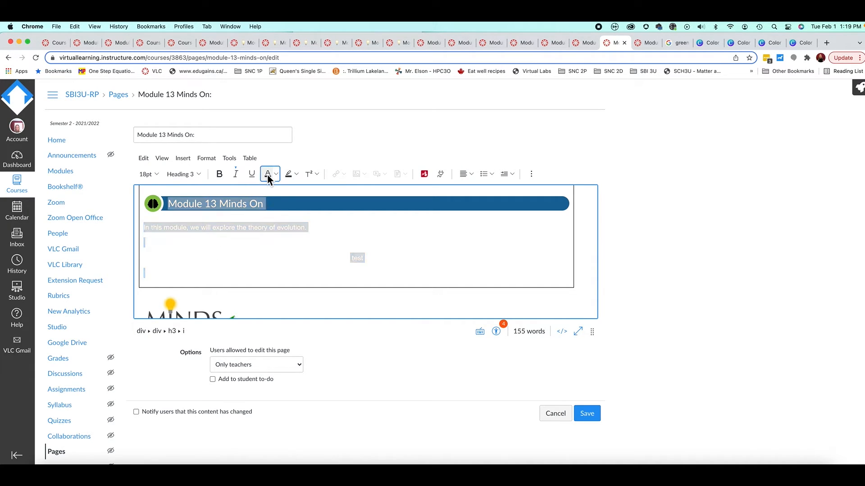
pyautogui.click(276, 175)
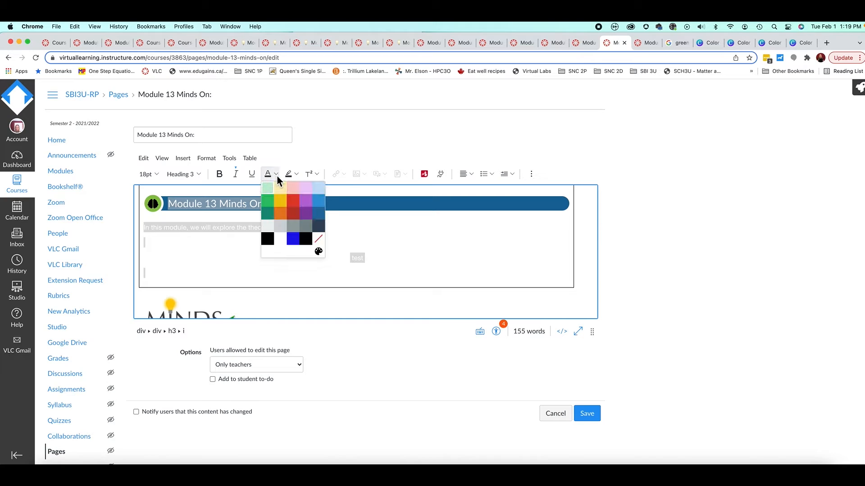
pyautogui.click(266, 242)
pyautogui.click(246, 253)
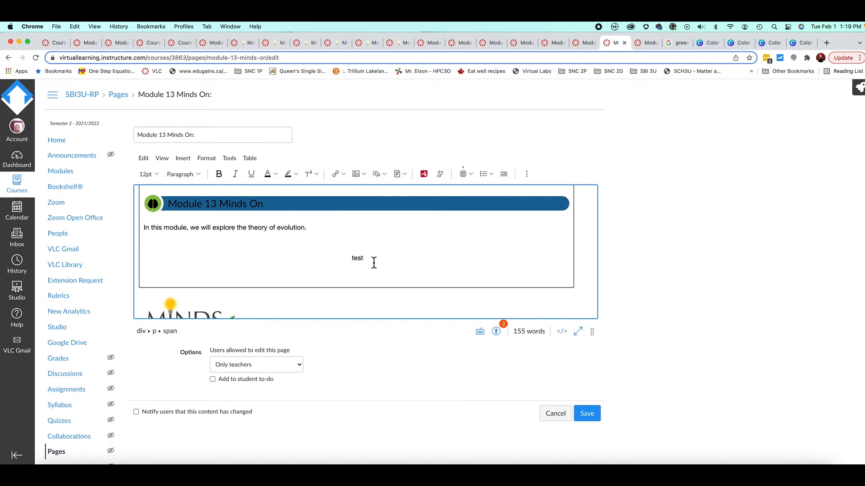
# Step: Show the Module 13 page's HTML source and copy the whole banner wrapper block, from its opening div to its closing div
pyautogui.scroll(-5, 409, 257)
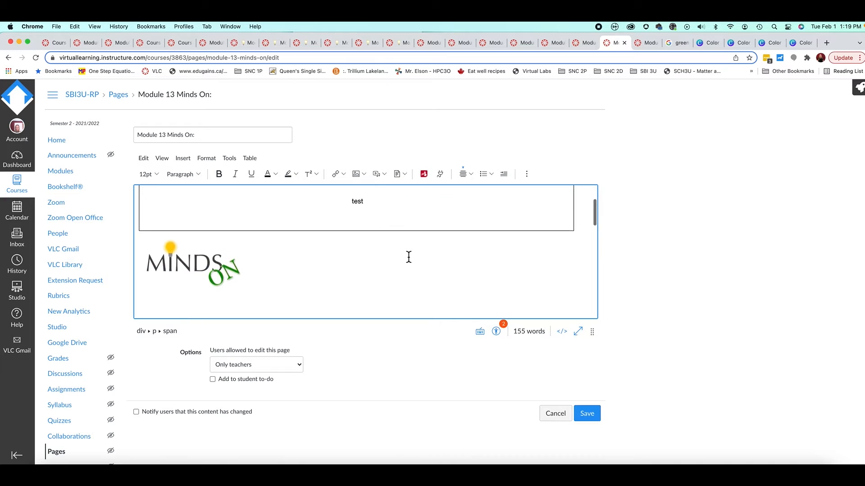
pyautogui.scroll(6, 407, 255)
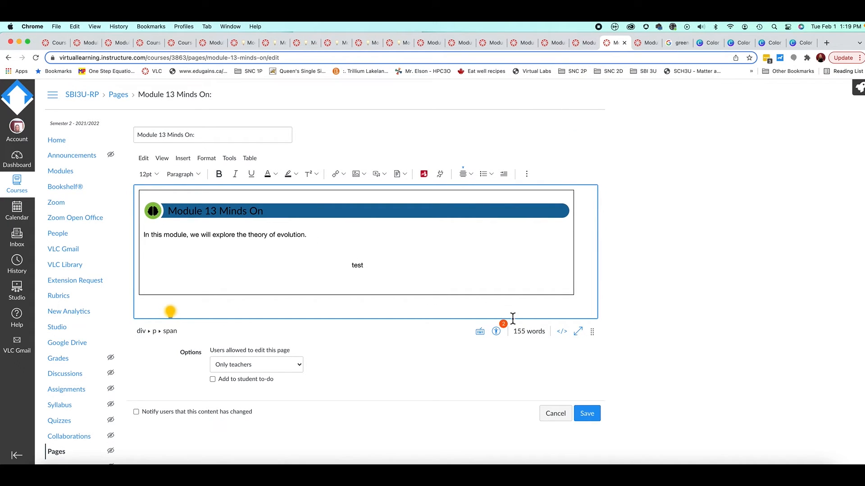
pyautogui.click(562, 332)
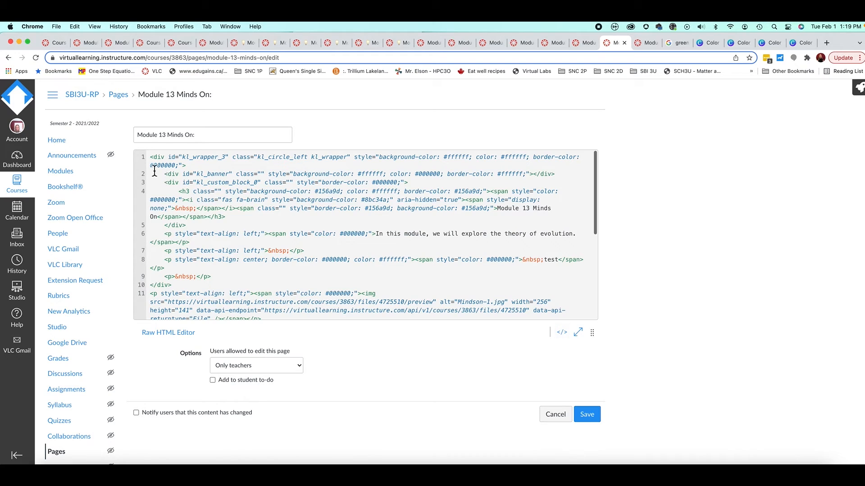
pyautogui.moveTo(151, 159); pyautogui.dragTo(192, 291)
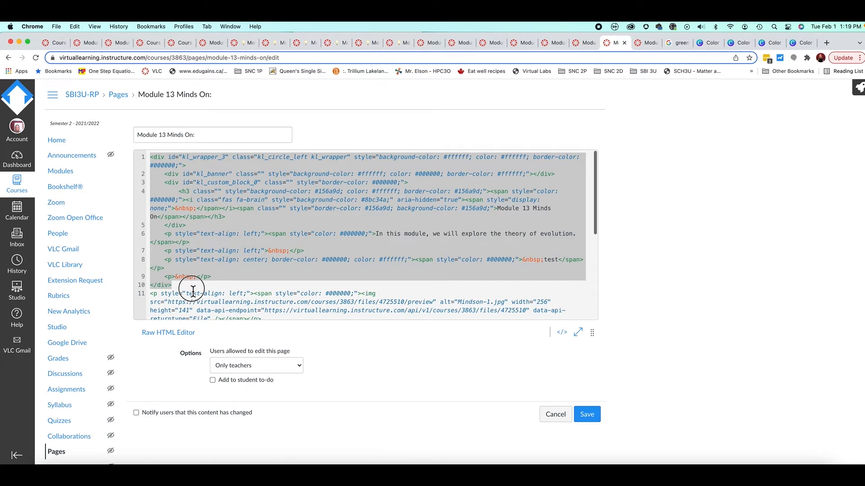
pyautogui.moveTo(192, 291); pyautogui.dragTo(193, 291)
# Step: Replace the banner block in the Module 12 Minds On page's HTML source with the copied Module 13 code
pyautogui.click(586, 43)
pyautogui.moveTo(151, 157); pyautogui.dragTo(222, 257)
pyautogui.press('super+v')
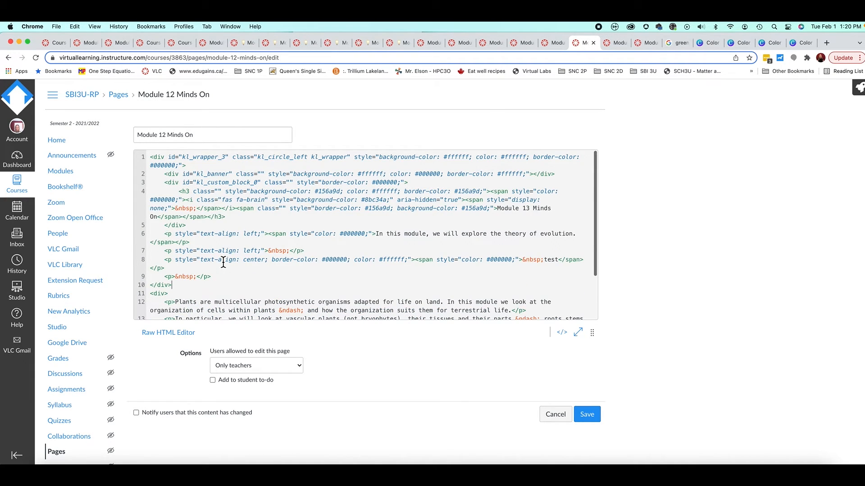
# Step: Replace the Module 11 Minds On page's banner block with the copied code and switch that page to the rich content view
pyautogui.click(555, 42)
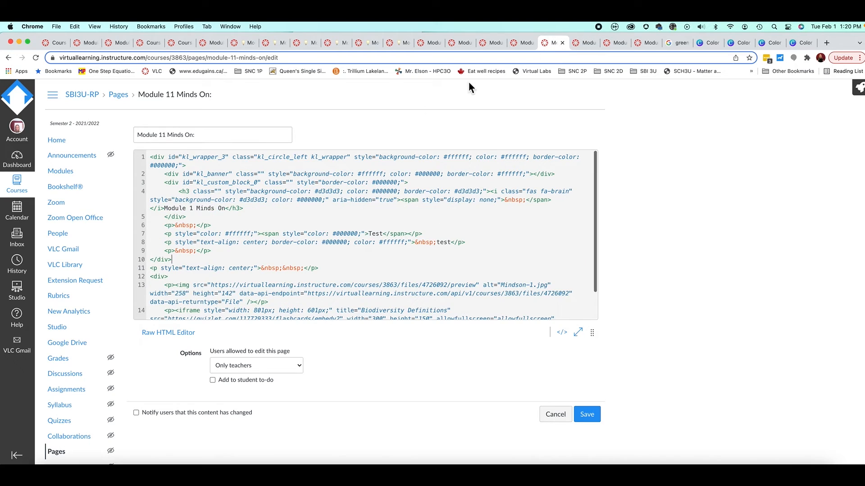
pyautogui.moveTo(150, 157); pyautogui.dragTo(218, 251)
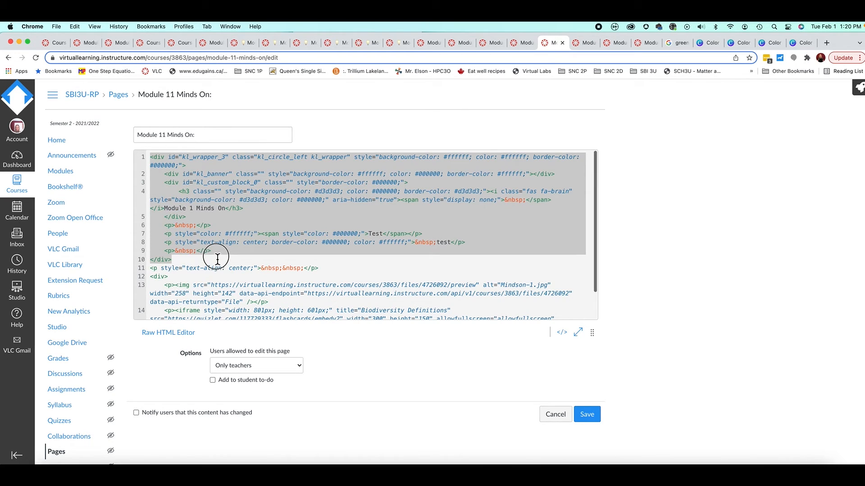
pyautogui.press('super+v')
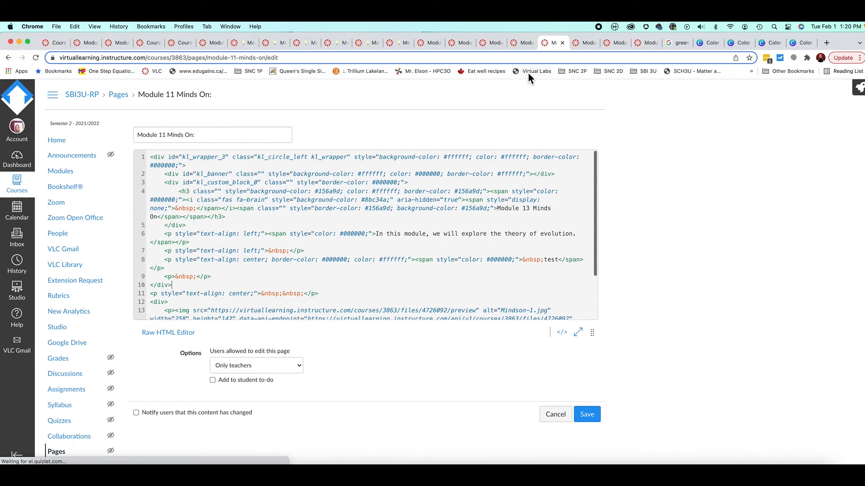
pyautogui.click(562, 332)
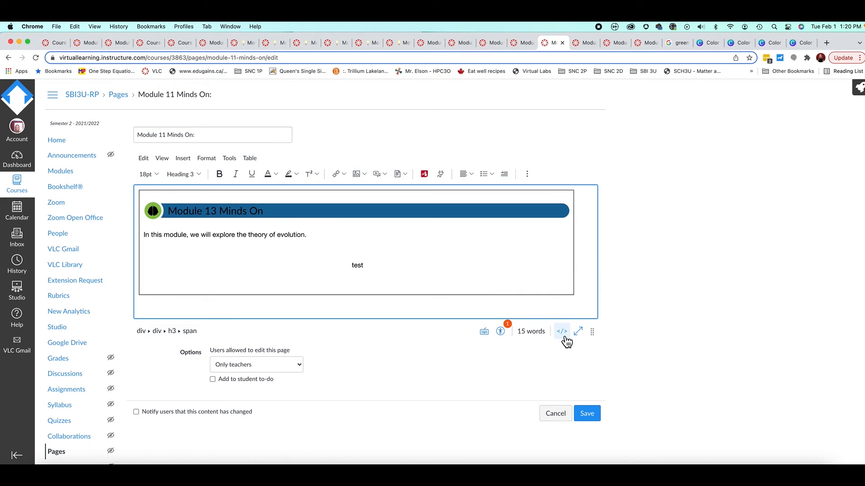
# Step: Replace the old gray banner blocks in the HTML source of the Module 10 and Module 9 Minds On pages with the copied code
pyautogui.click(526, 45)
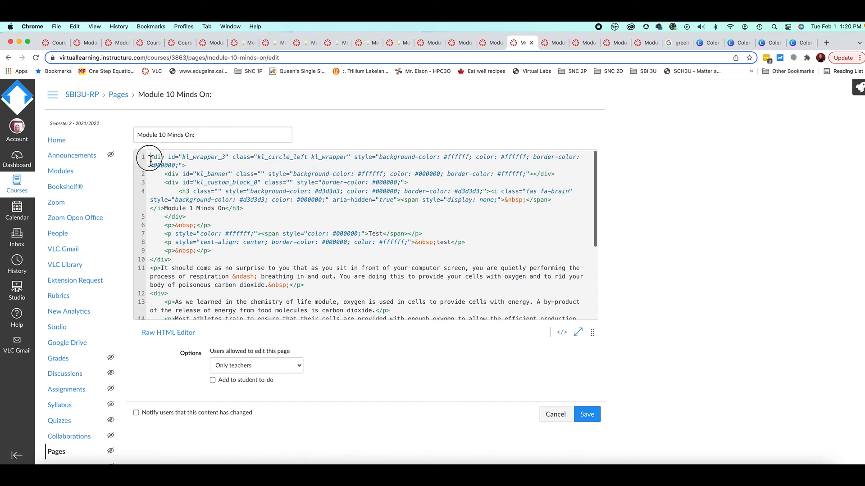
pyautogui.moveTo(150, 156); pyautogui.dragTo(226, 257)
pyautogui.press('super+v')
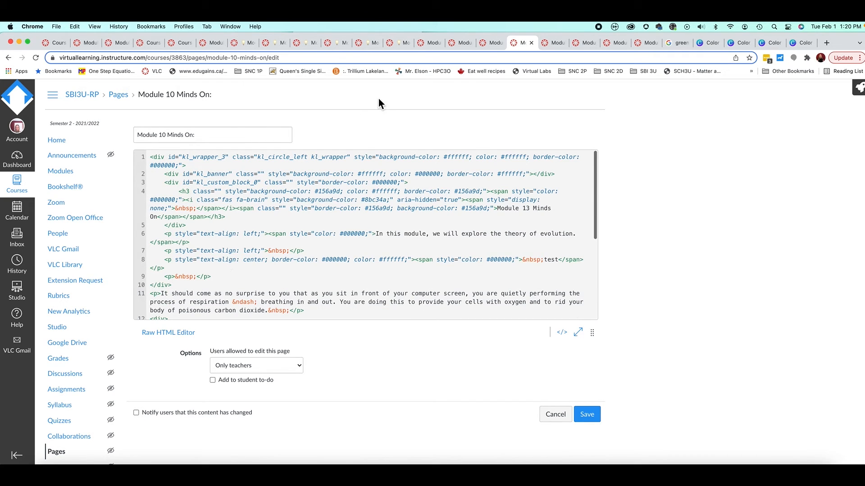
pyautogui.click(490, 42)
pyautogui.moveTo(150, 157); pyautogui.dragTo(209, 261)
pyautogui.press('super+v')
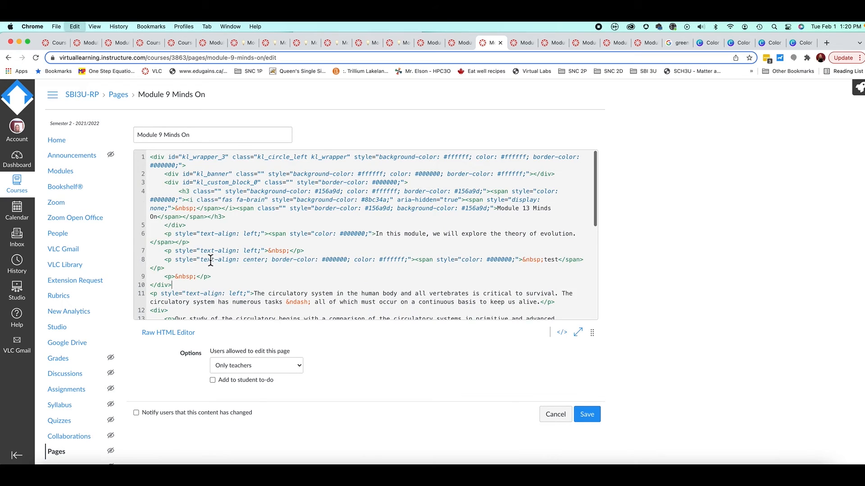
# Step: Replace the old banner blocks in the HTML source of the Module 8 and Module 7 Minds On pages with the copied code
pyautogui.click(459, 42)
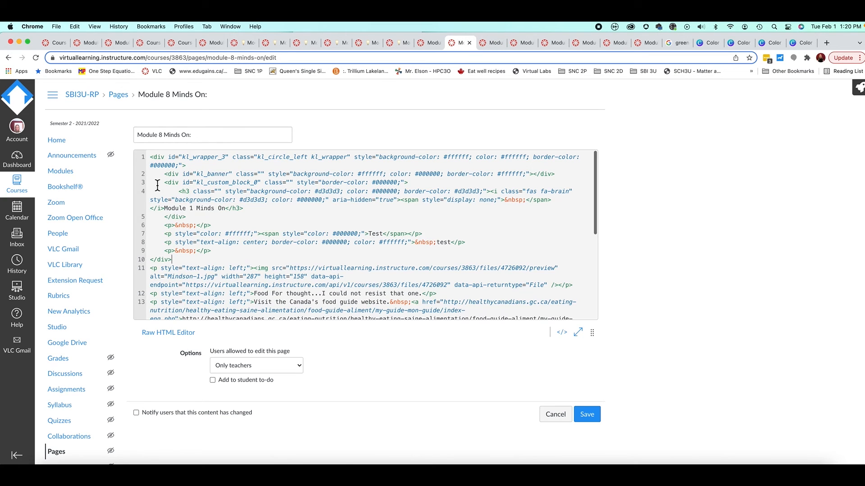
pyautogui.click(150, 159)
pyautogui.moveTo(150, 158); pyautogui.dragTo(199, 257)
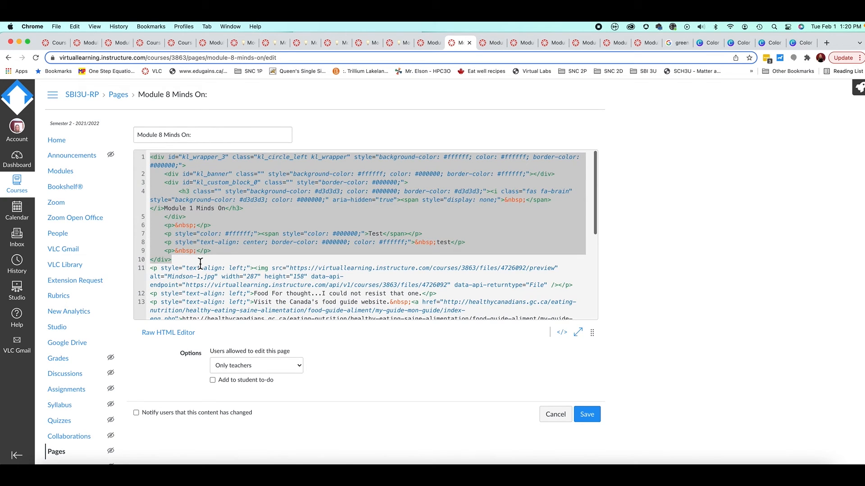
pyautogui.press('super+v')
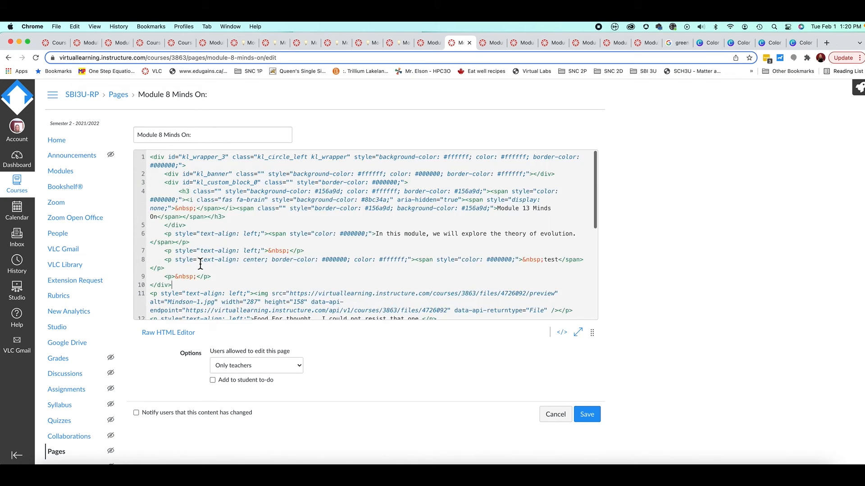
pyautogui.click(431, 46)
pyautogui.moveTo(150, 156); pyautogui.dragTo(189, 258)
pyautogui.press('super+v')
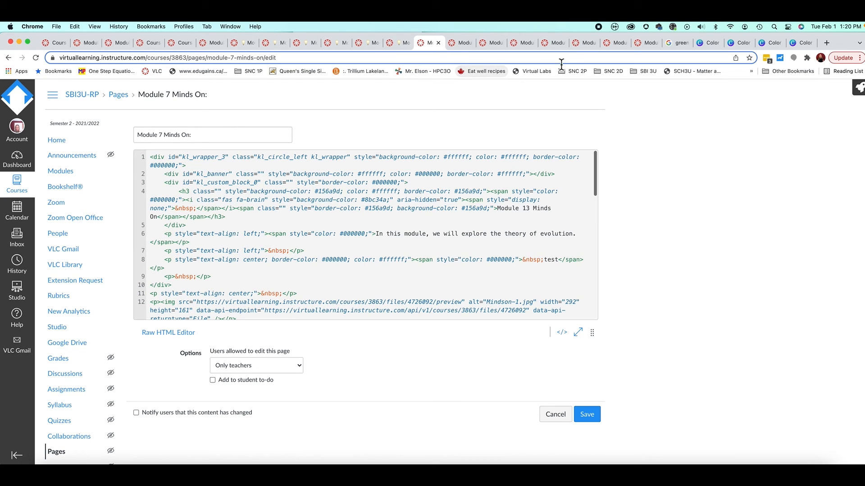
# Step: Save the Module 14 Minds On page and go to the preceding Module 14 Learning Goals page
pyautogui.click(648, 43)
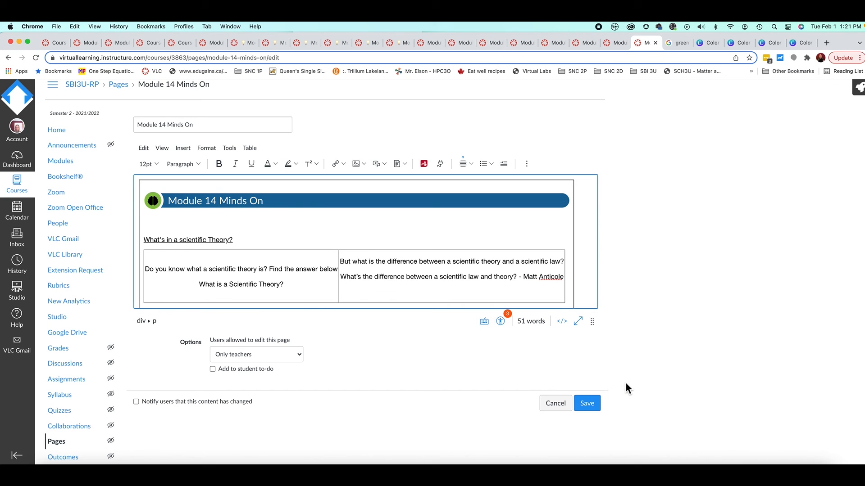
pyautogui.click(598, 409)
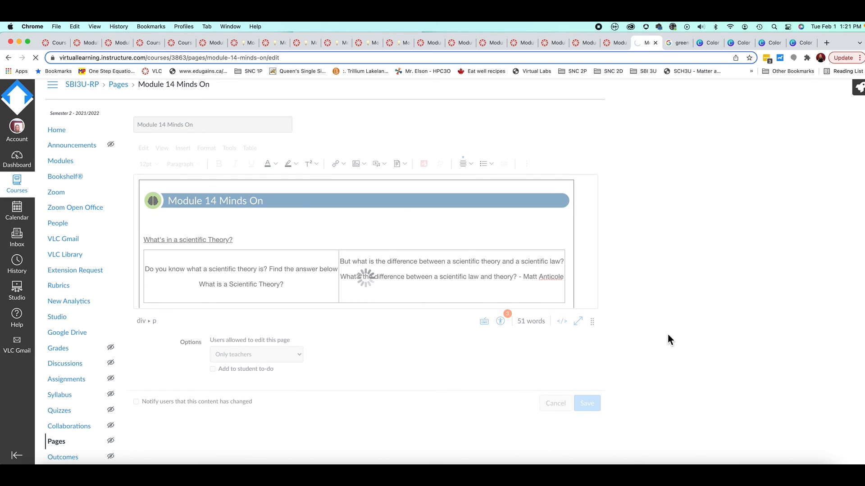
pyautogui.scroll(-1, 655, 290)
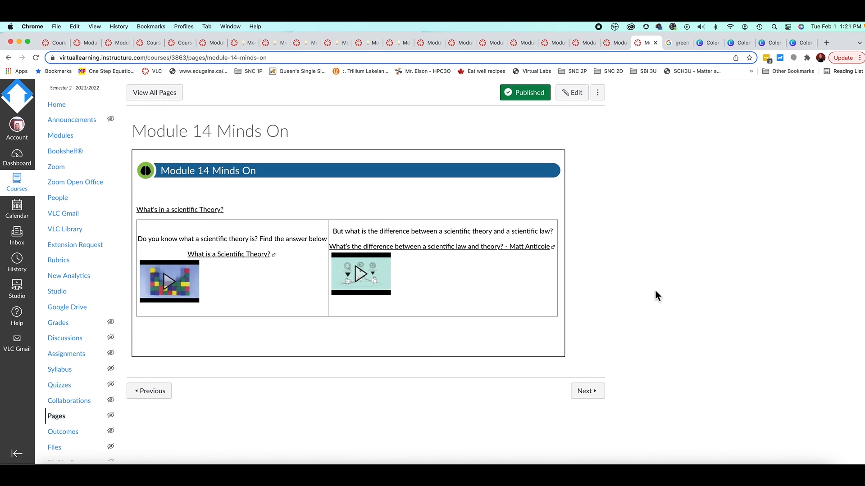
pyautogui.click(149, 396)
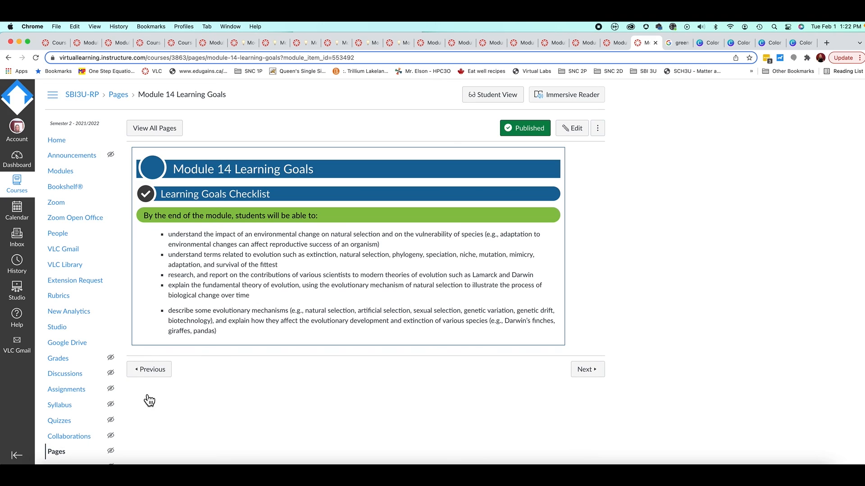